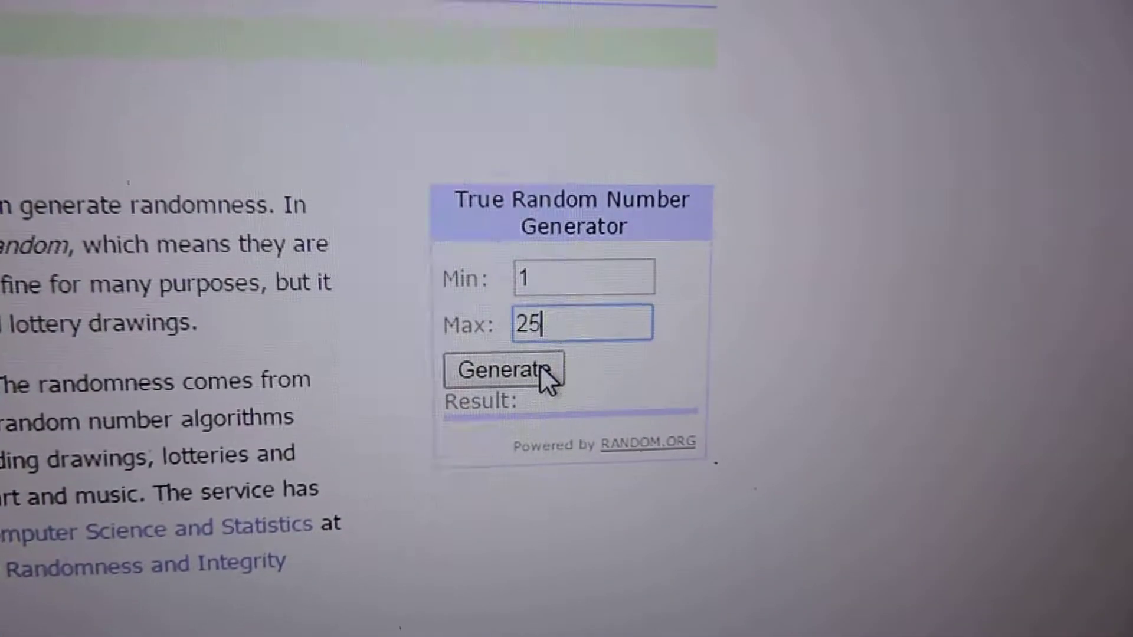
Generate a true random number in the 1–25 range on RANDOM.ORG.
click(541, 366)
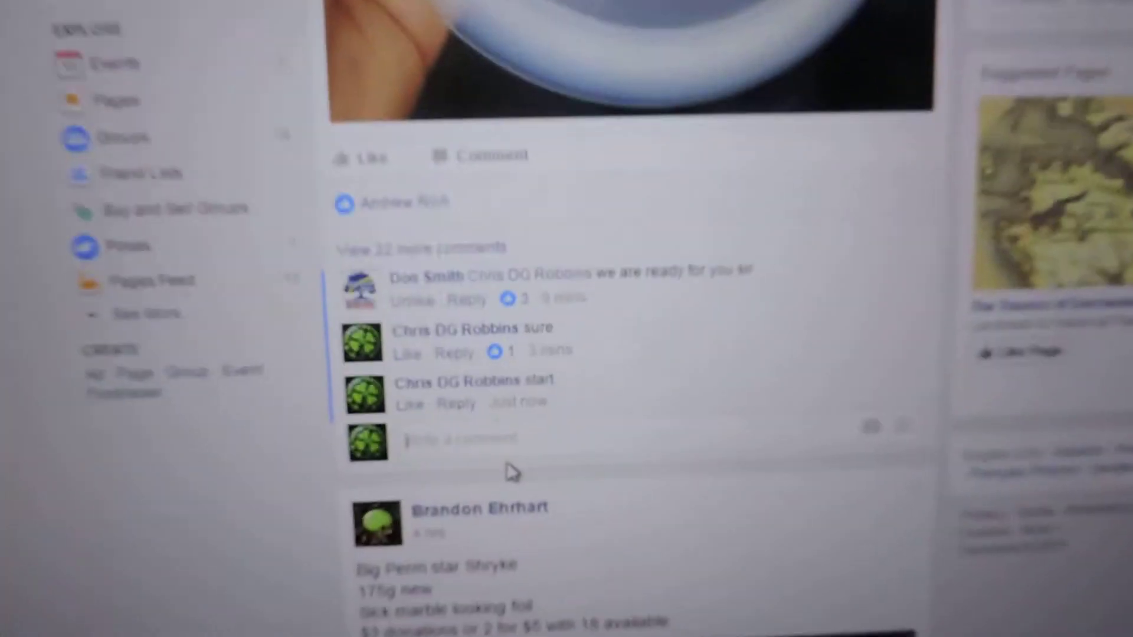
text(w)
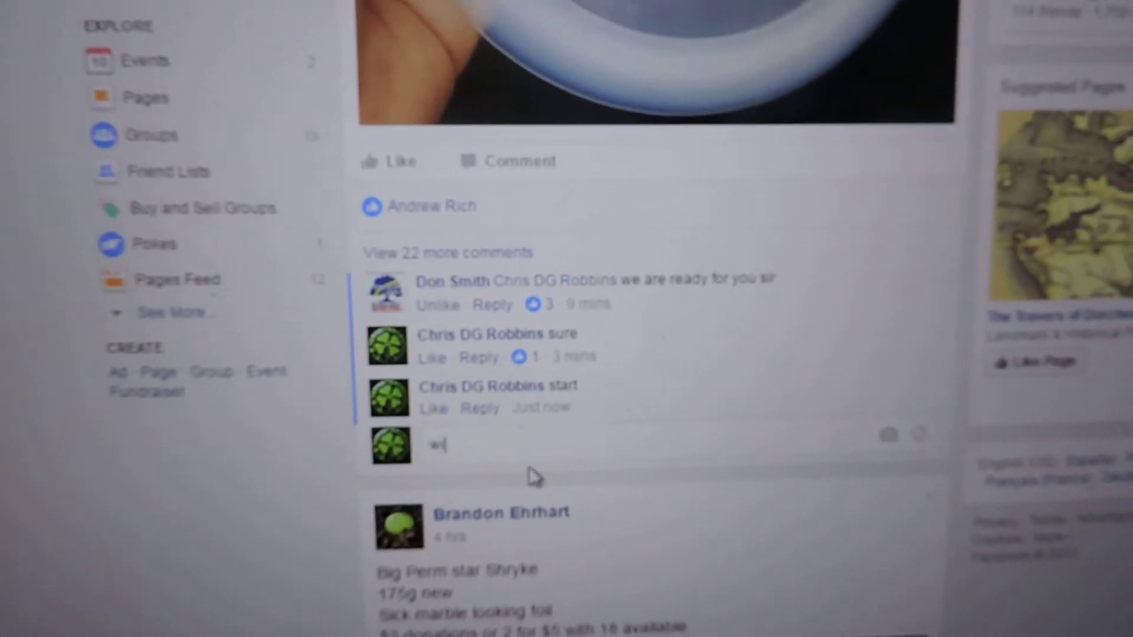
text(inners )
text(pinn)
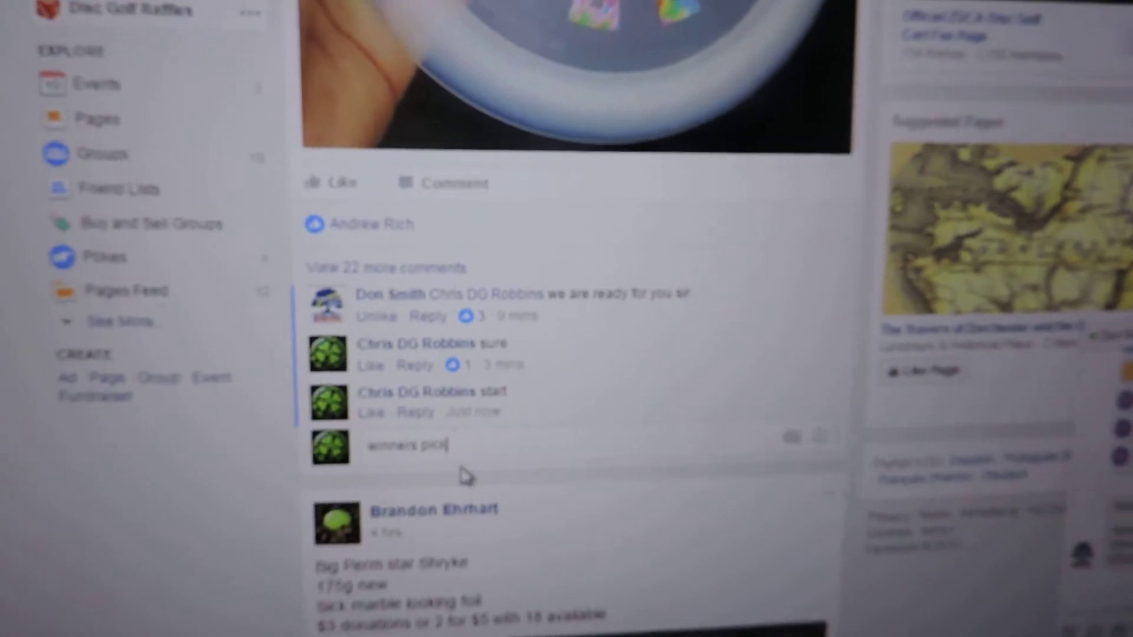
text(ed)
Post the "winners picked" comment to the raffle thread.
key(Return)
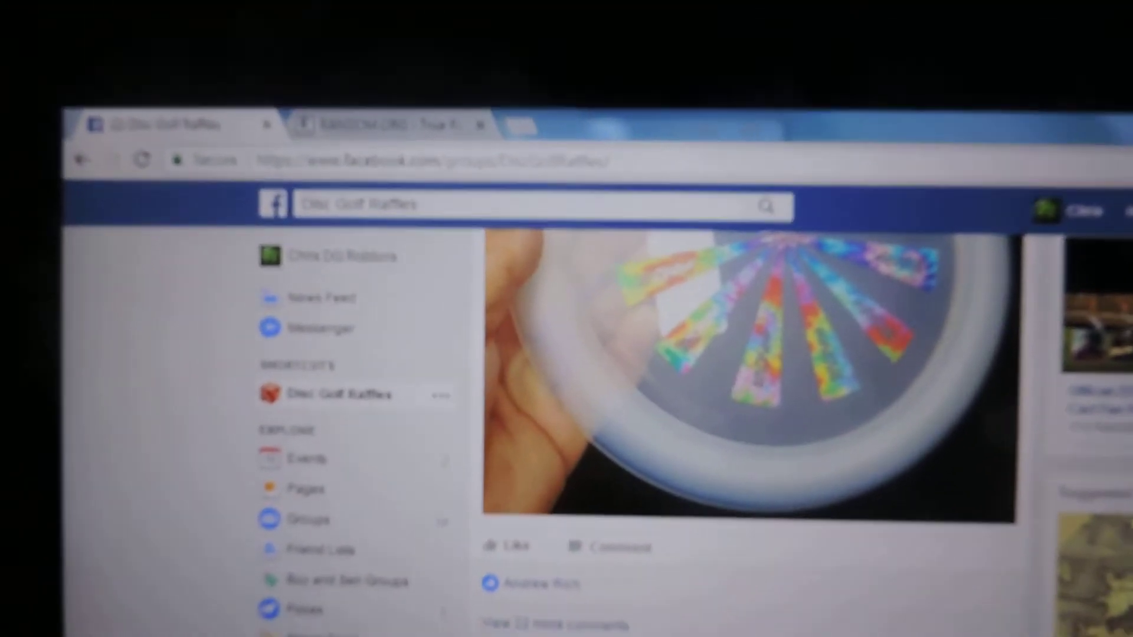
text(ing)
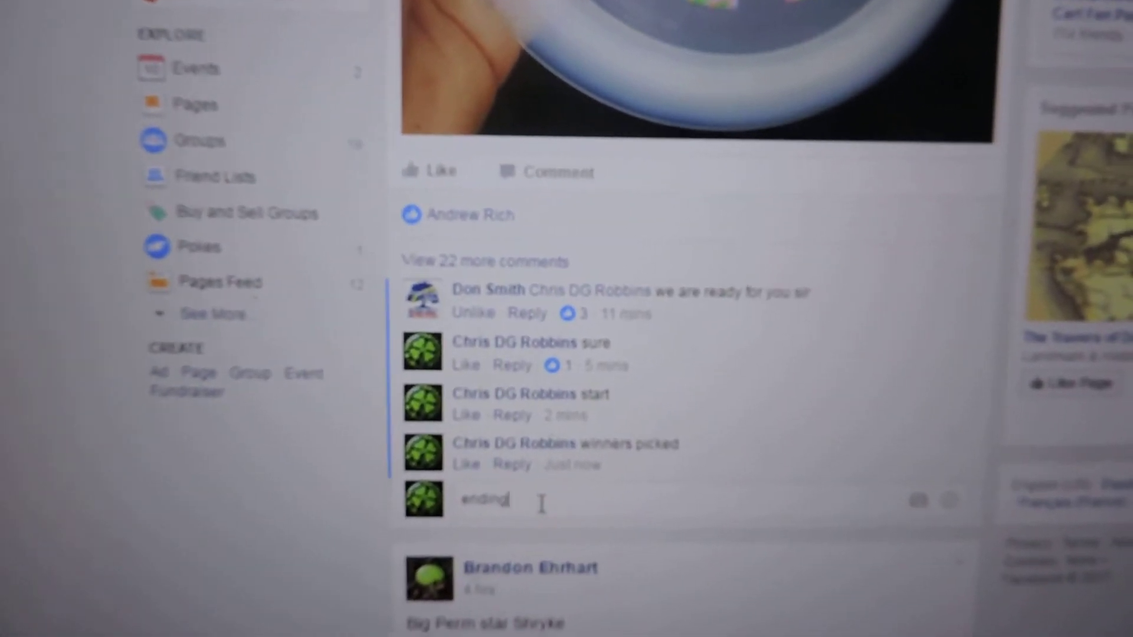